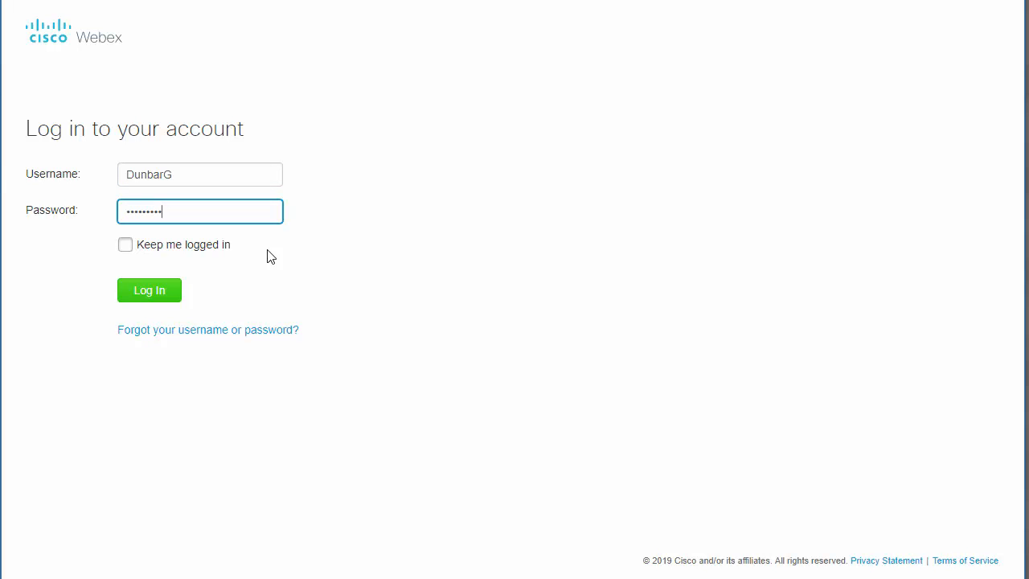
Step: Submit the entered username and password to sign in to the Webex account
left_click(149, 294)
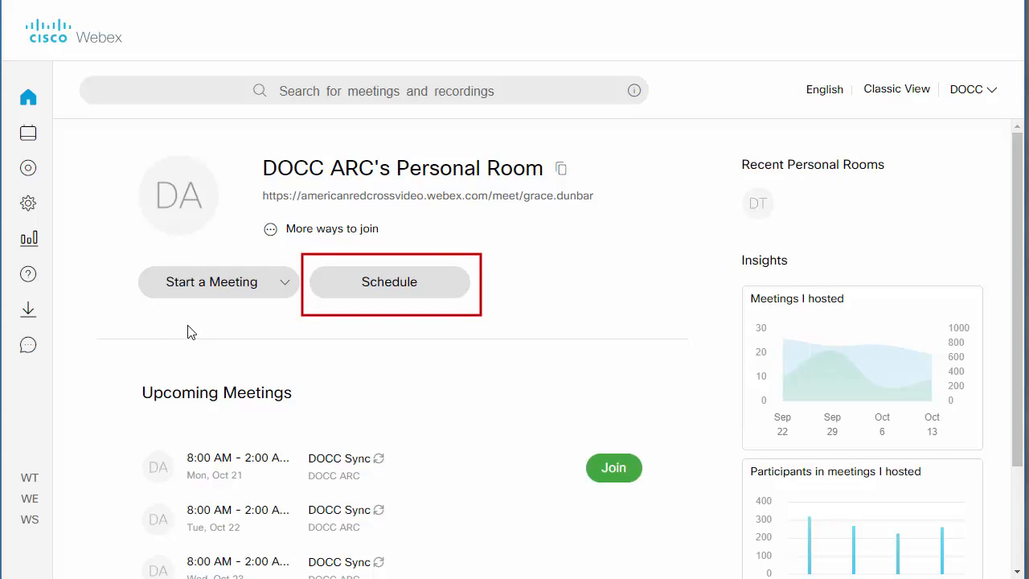
Step: Begin a new scheduled meeting titled 'Creating and Launching a WebEx Session'
left_click(360, 292)
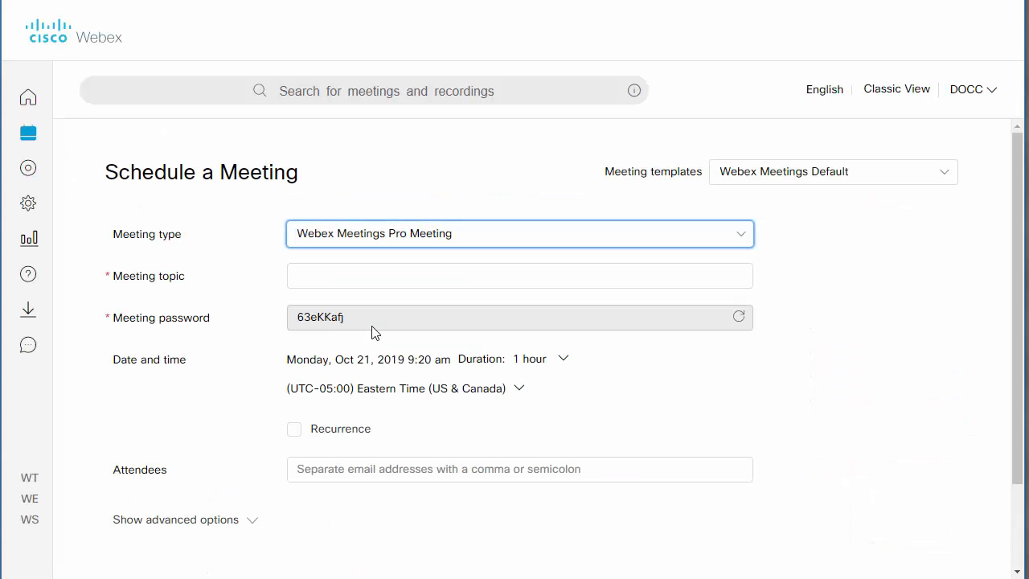
left_click(372, 274)
type("C")
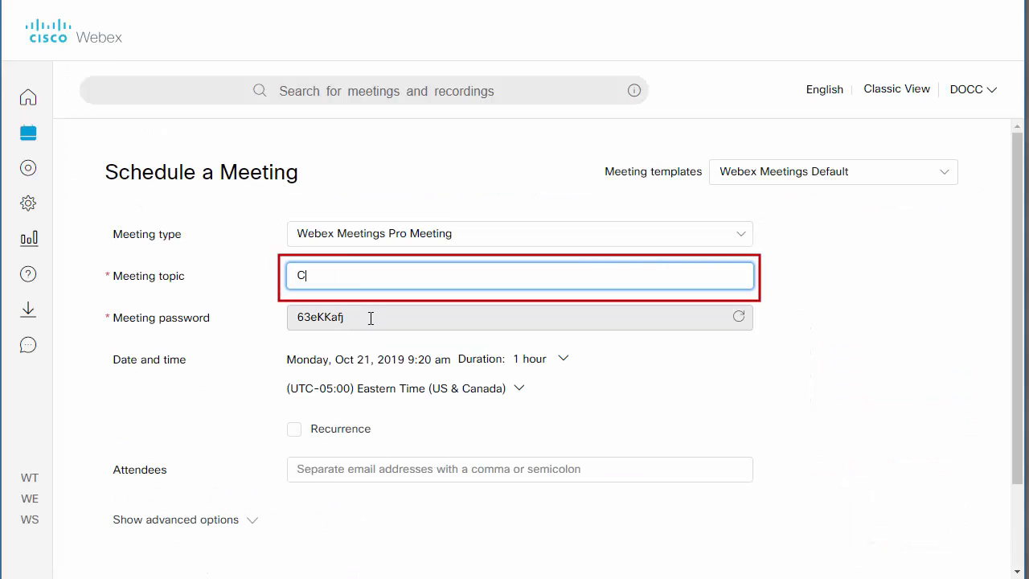
type("reating and Launching a W")
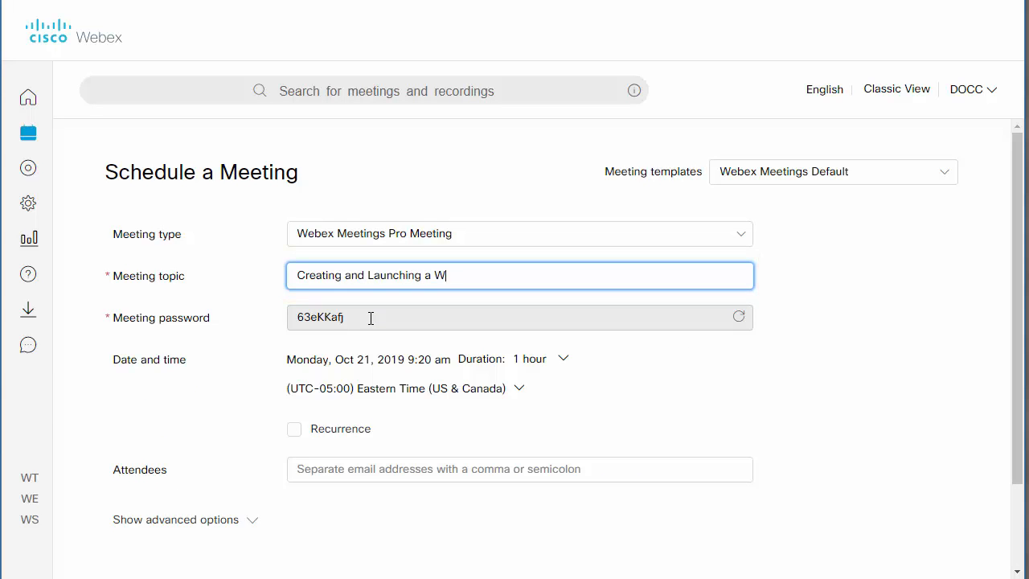
type("ebEx Session")
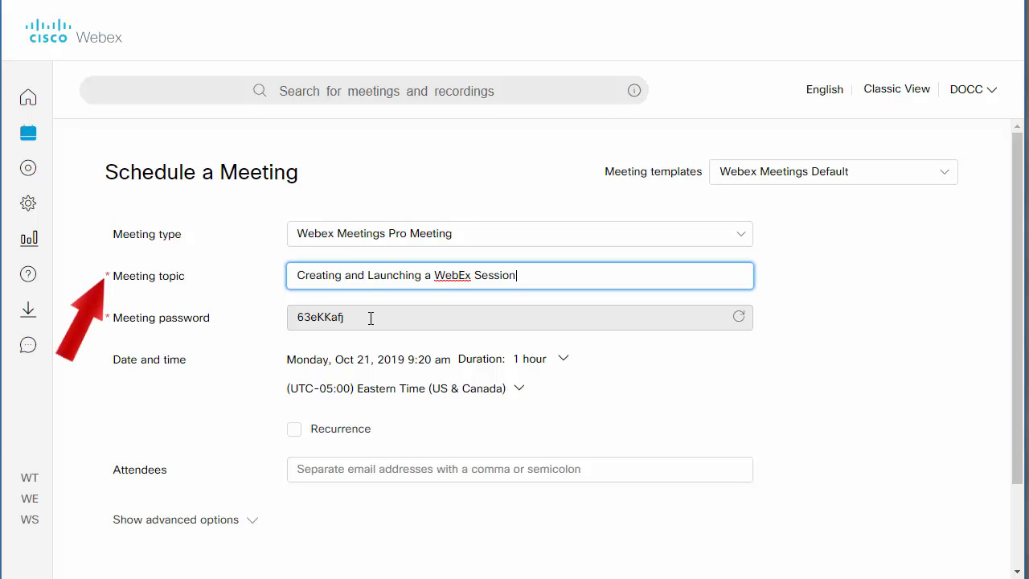
Step: Replace the auto-generated meeting password with a custom password
left_click_drag(371, 317, 272, 315)
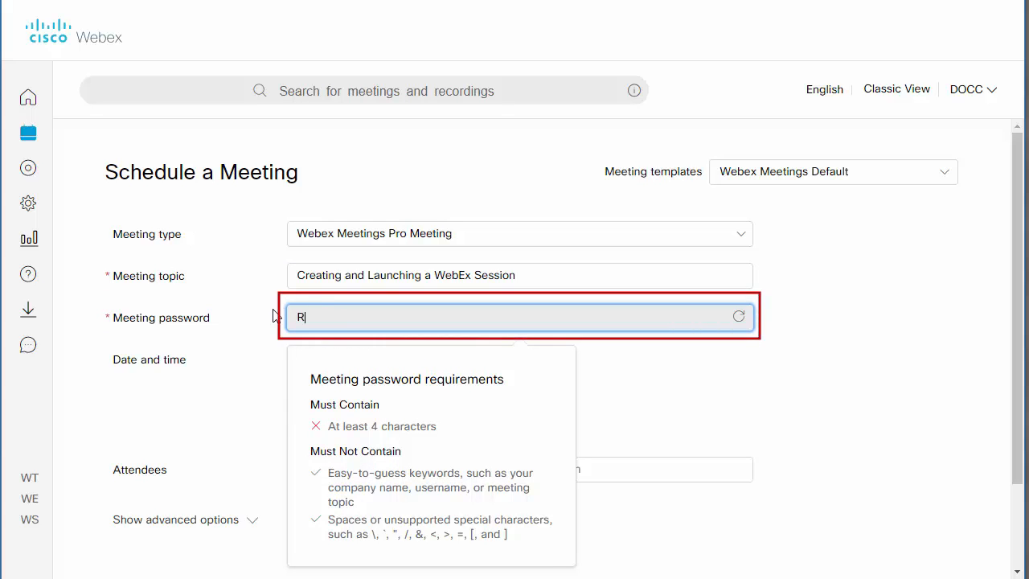
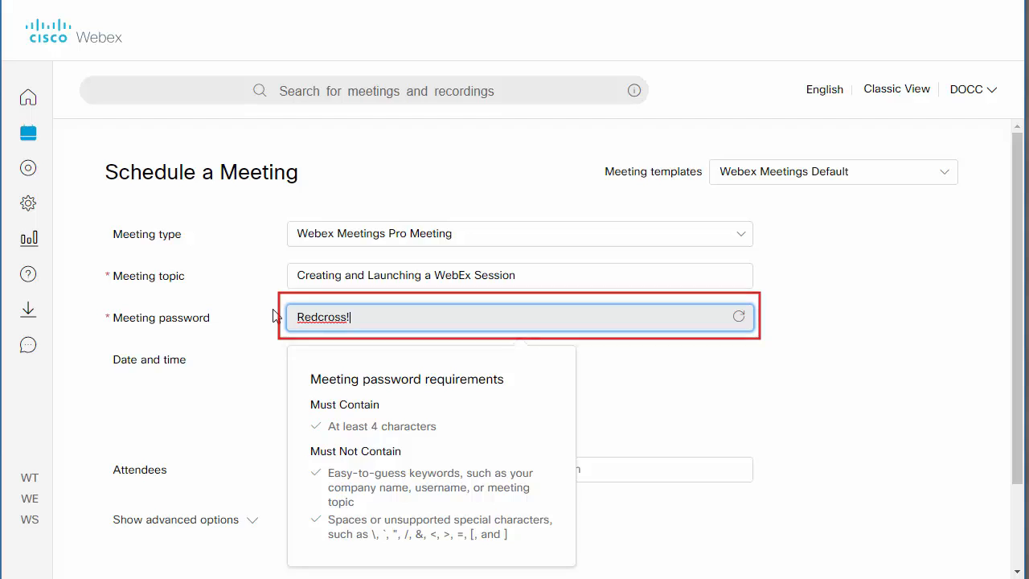
left_click(457, 360)
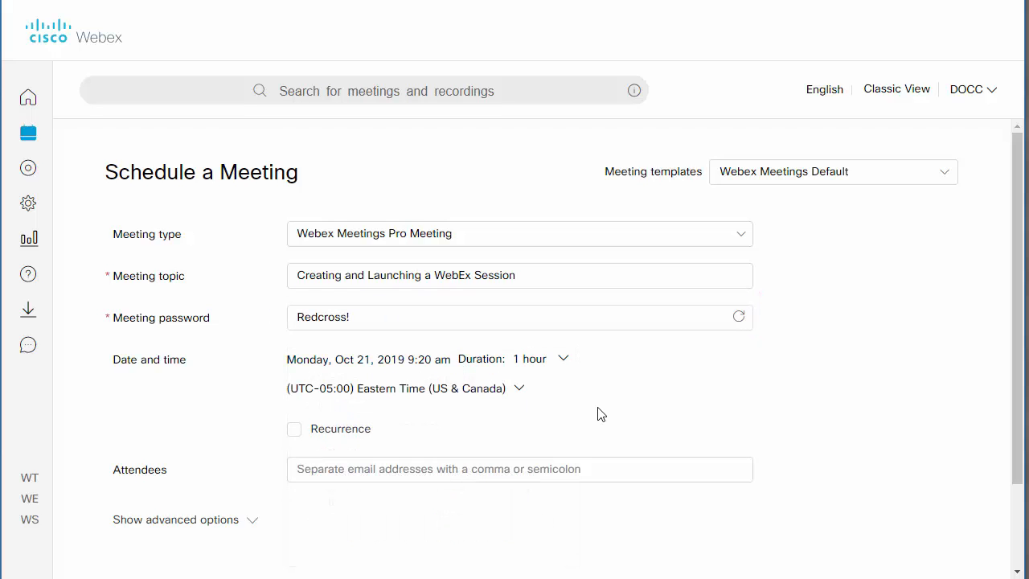
Step: Change the meeting start time to 9:30 am
left_click(529, 363)
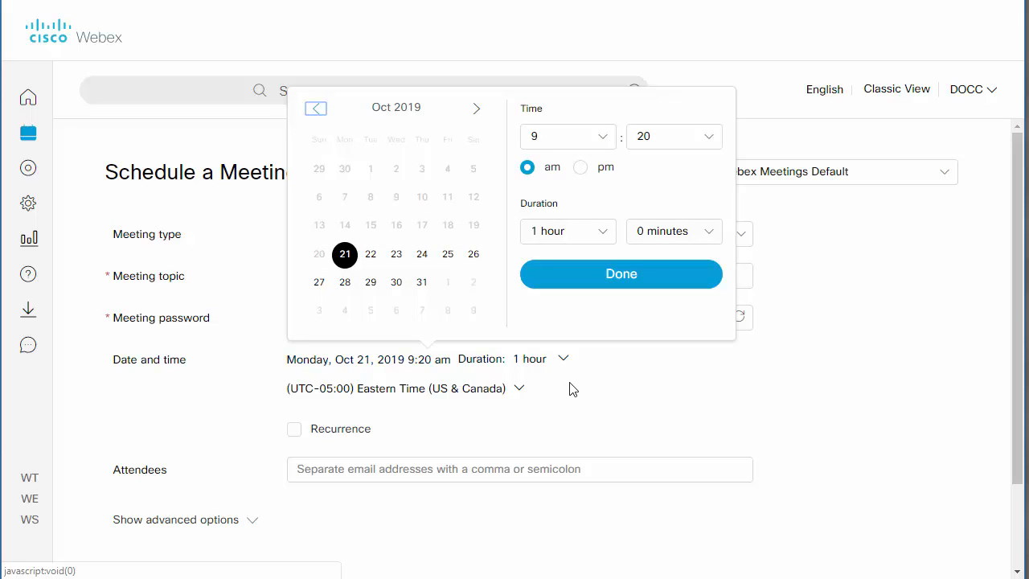
left_click(710, 138)
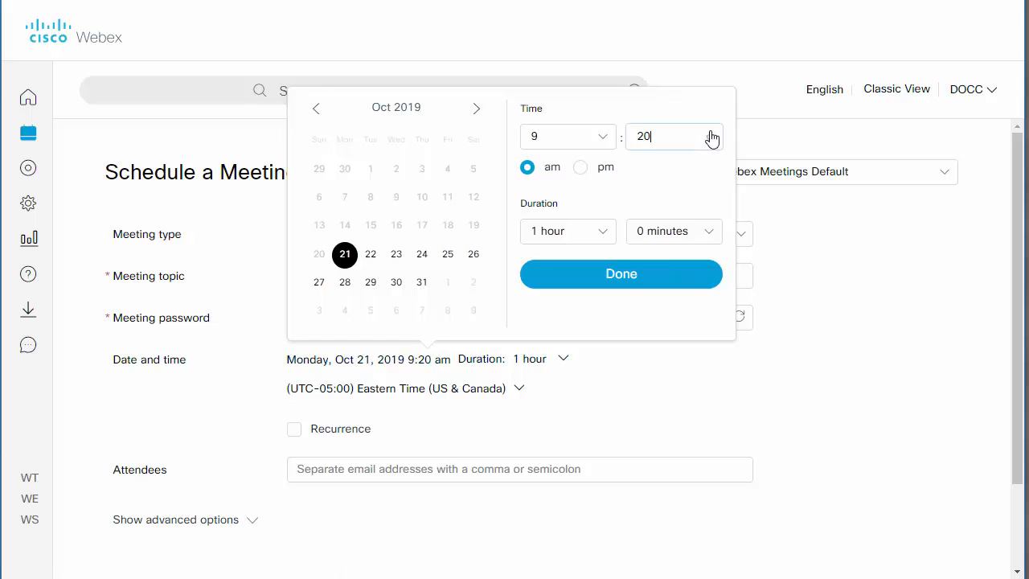
left_click(659, 347)
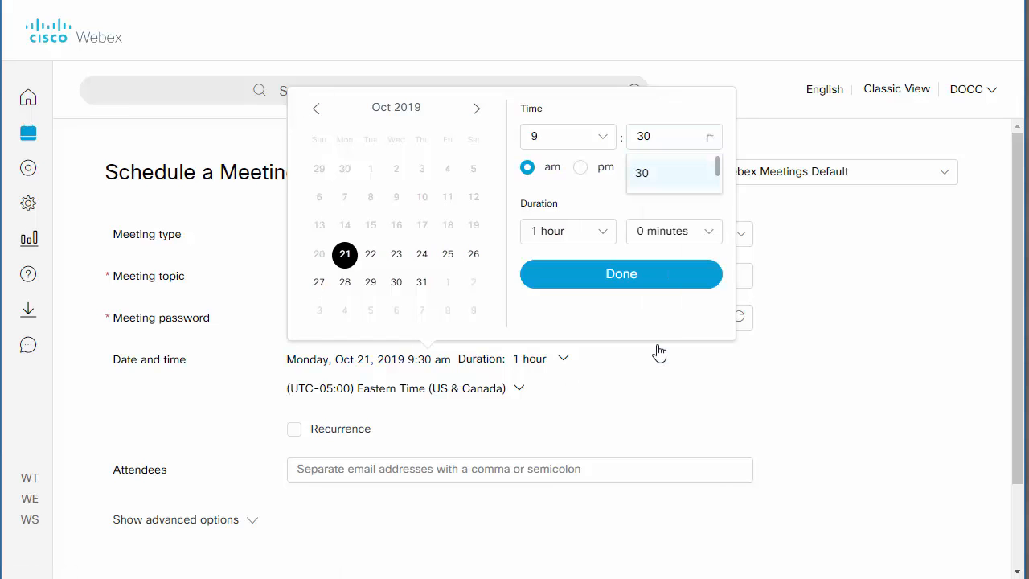
left_click(650, 283)
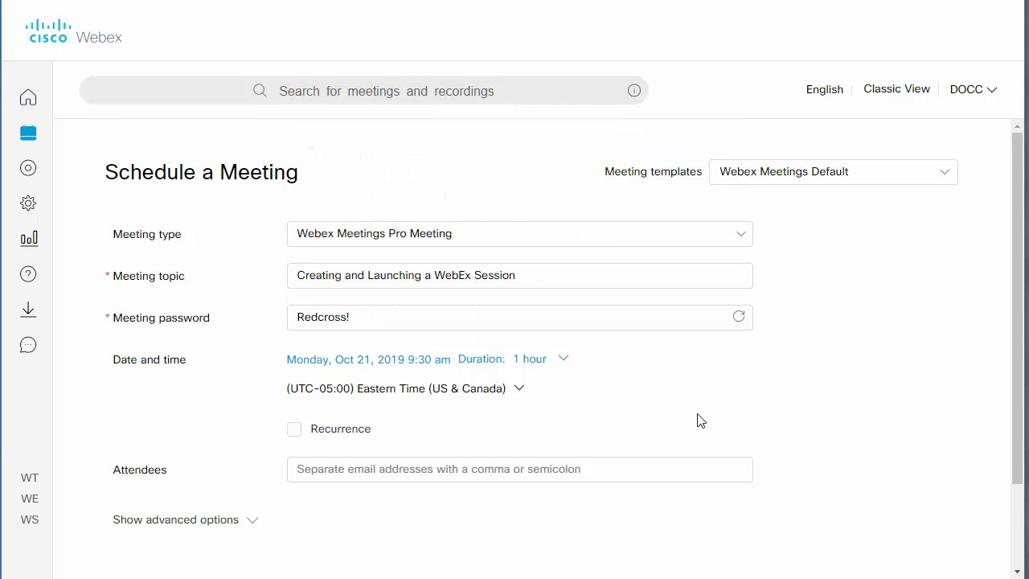
Step: Make the meeting recur weekly on Mondays and Wednesdays
scroll(699, 419, "down", 3)
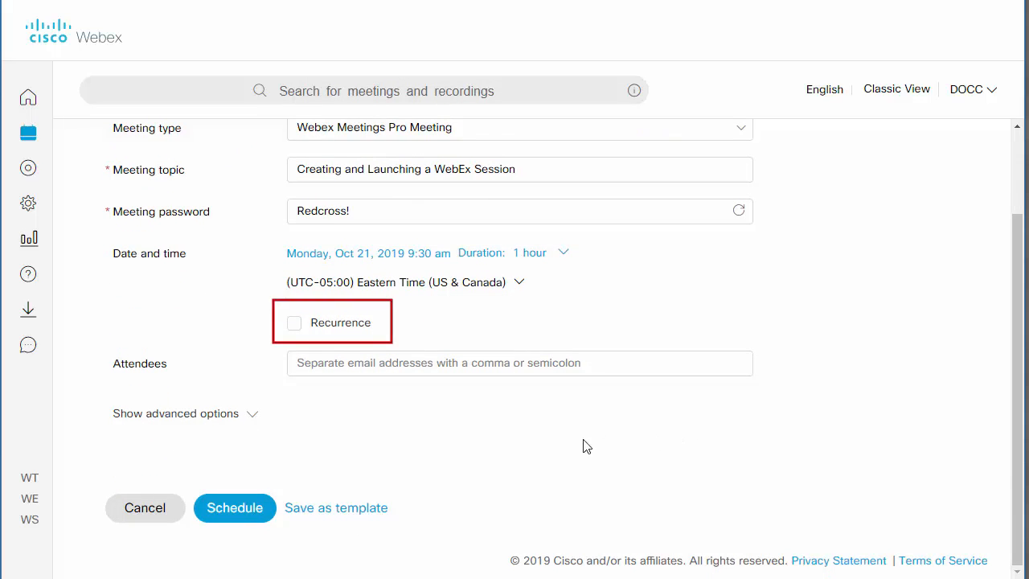
left_click(295, 325)
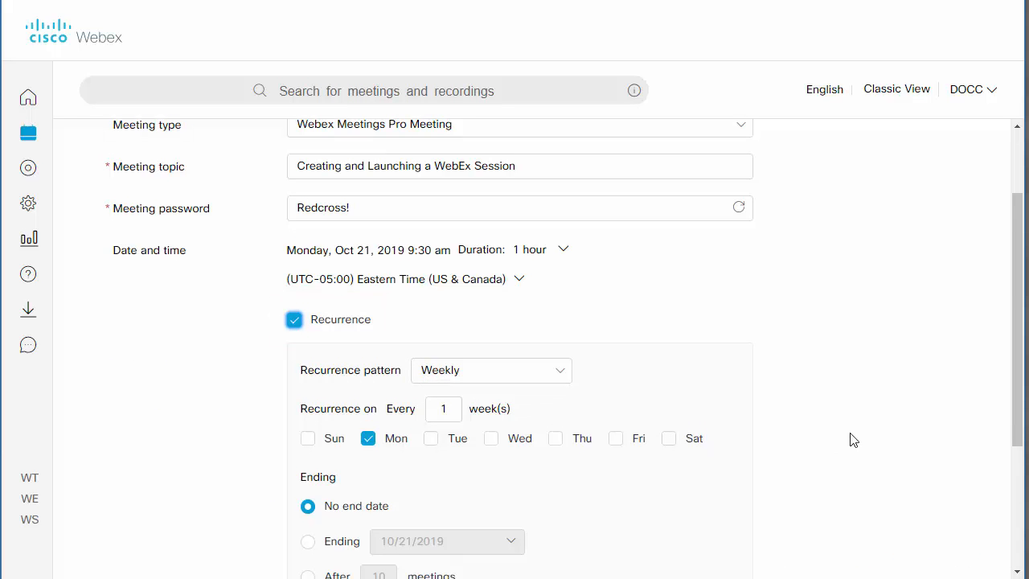
scroll(845, 434, "down", 6)
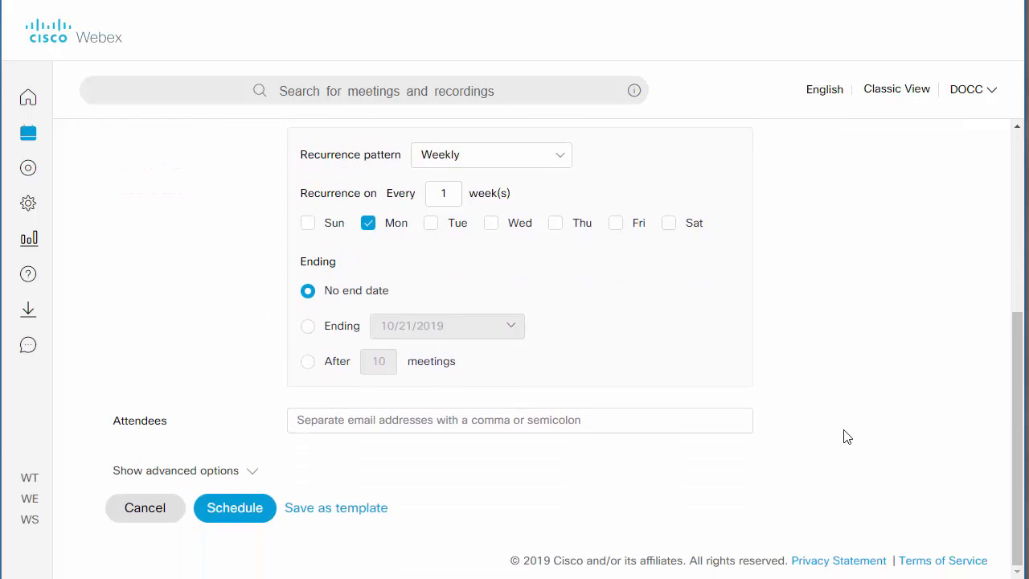
left_click(493, 230)
Step: Enter each of the two attendees' e-mail addresses in the Attendees field
left_click(395, 420)
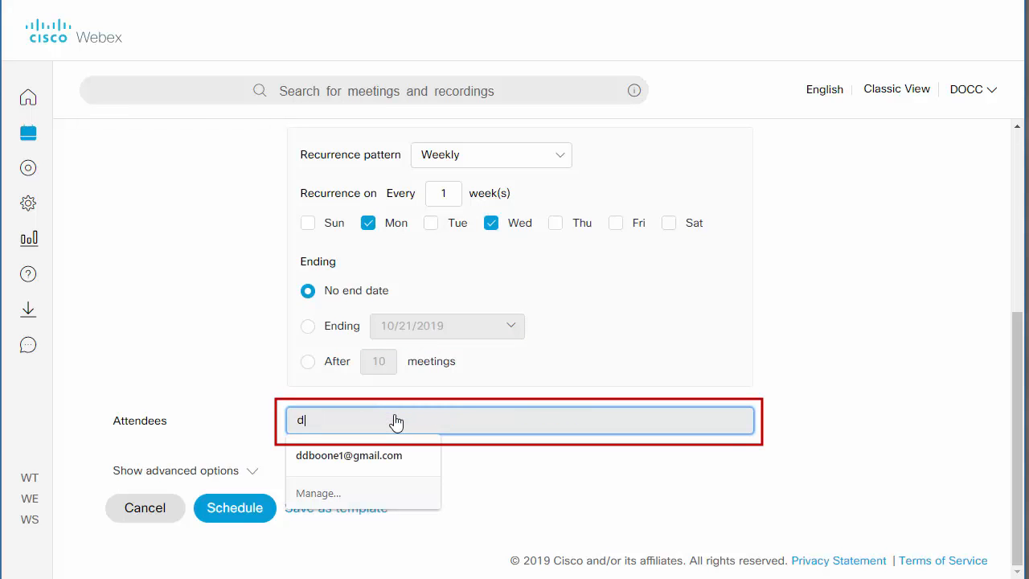
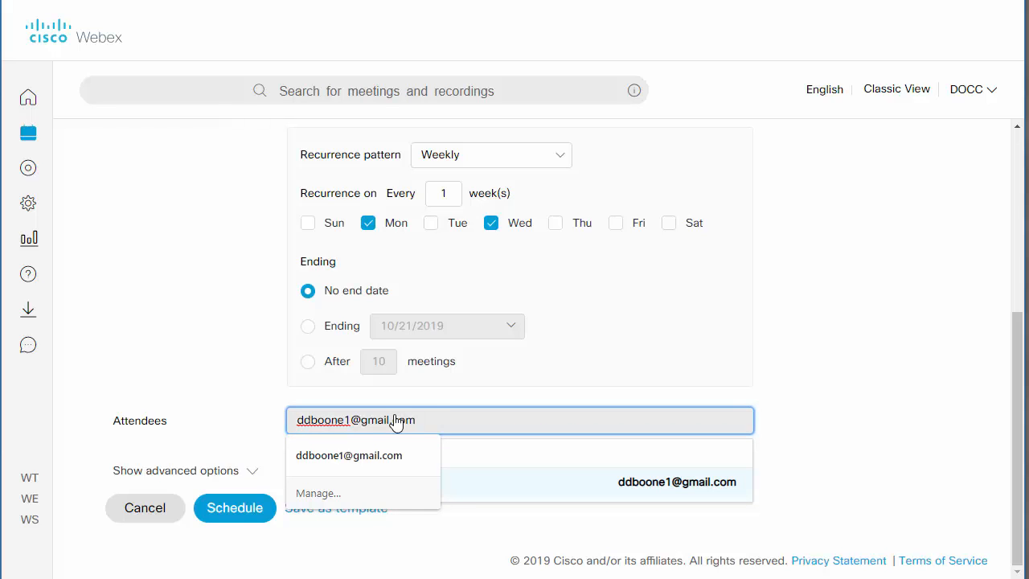
key("Return")
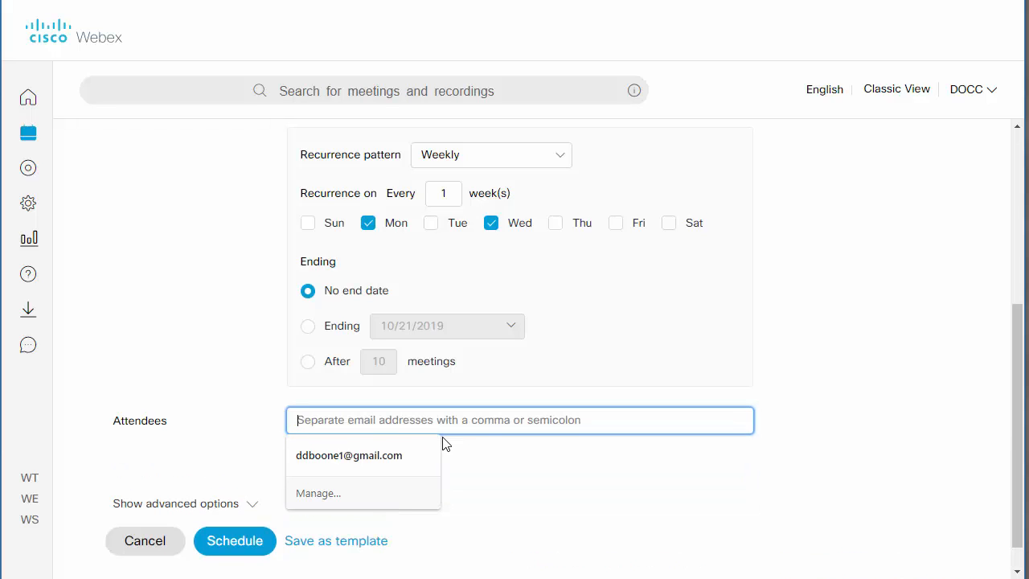
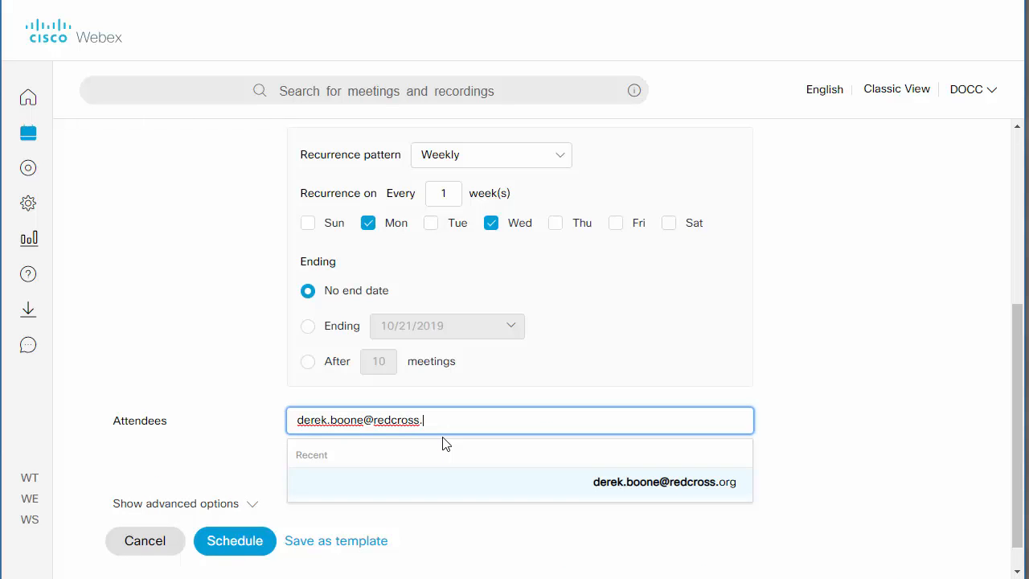
key("Return")
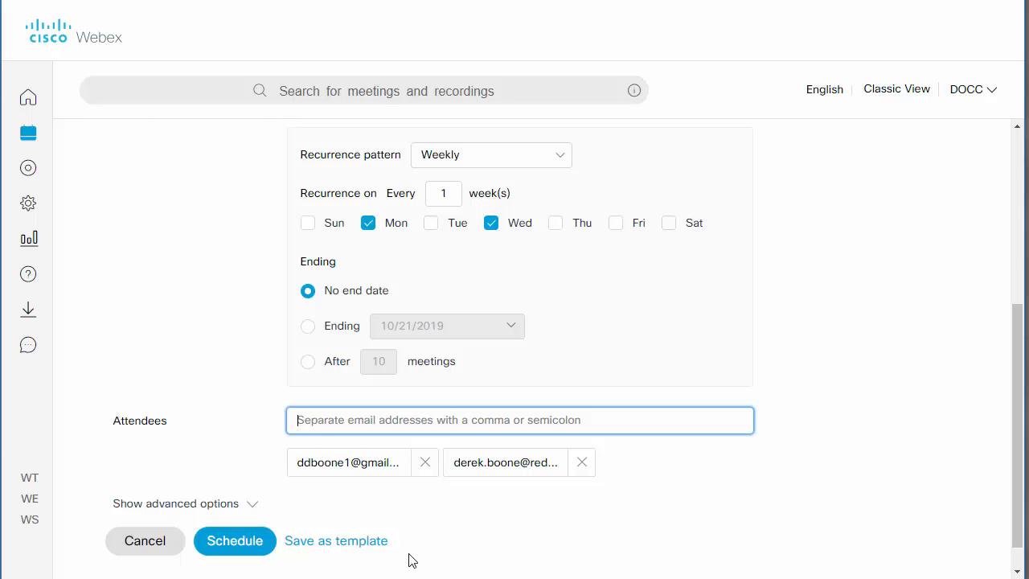
Step: Set the recurrence to end on October 31, 2019, then schedule the meeting
left_click(308, 326)
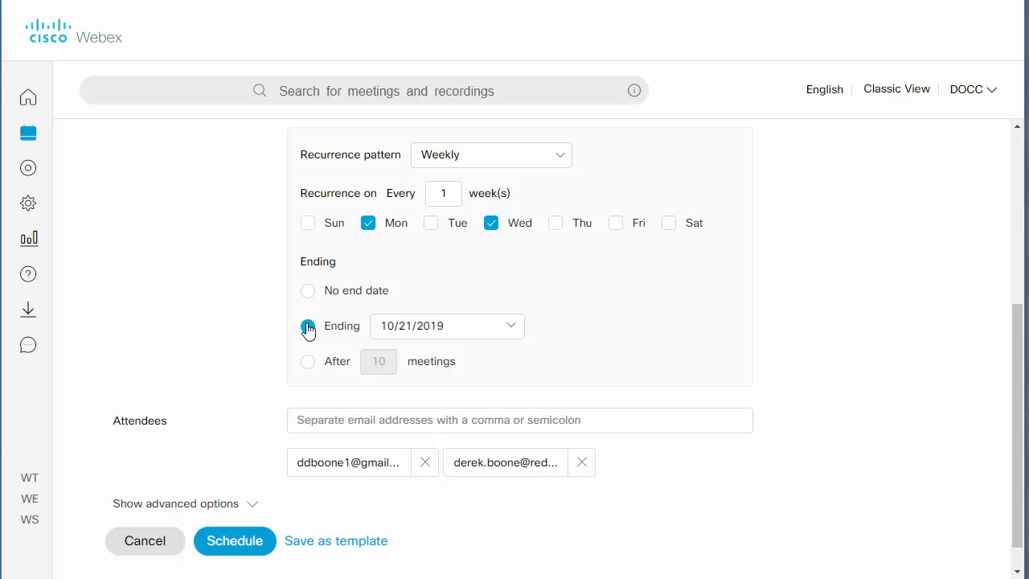
left_click(510, 328)
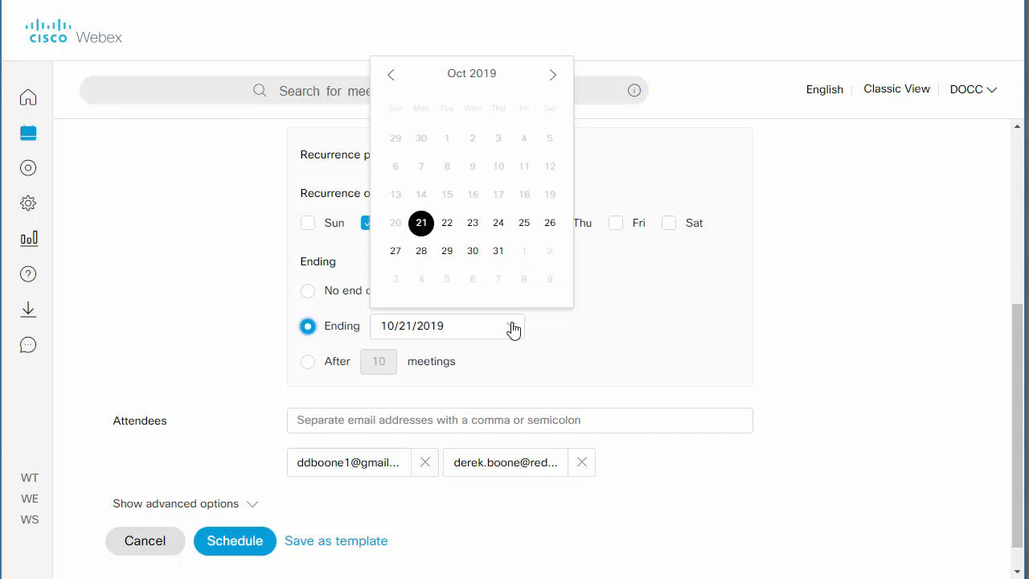
left_click(497, 253)
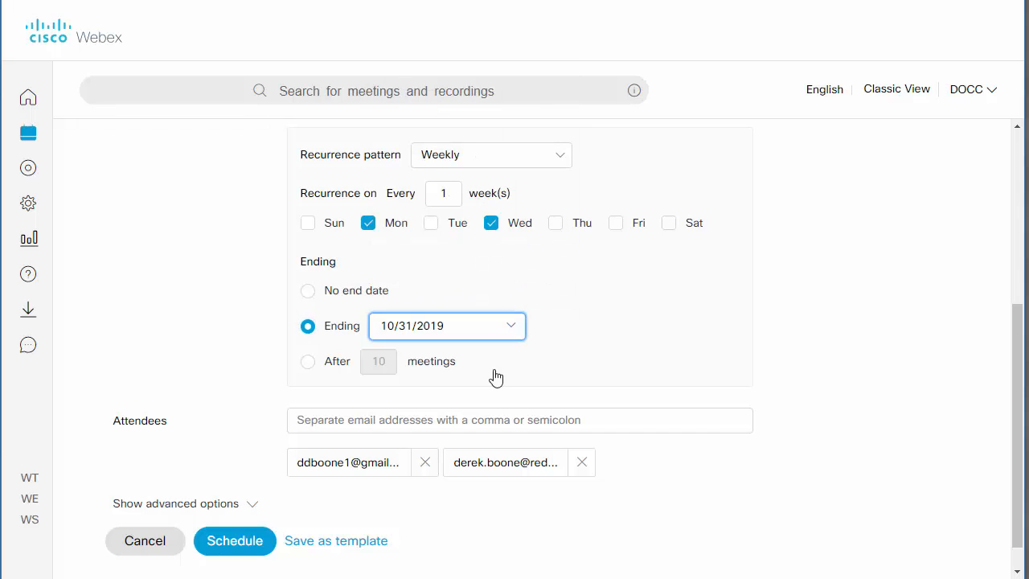
left_click(243, 547)
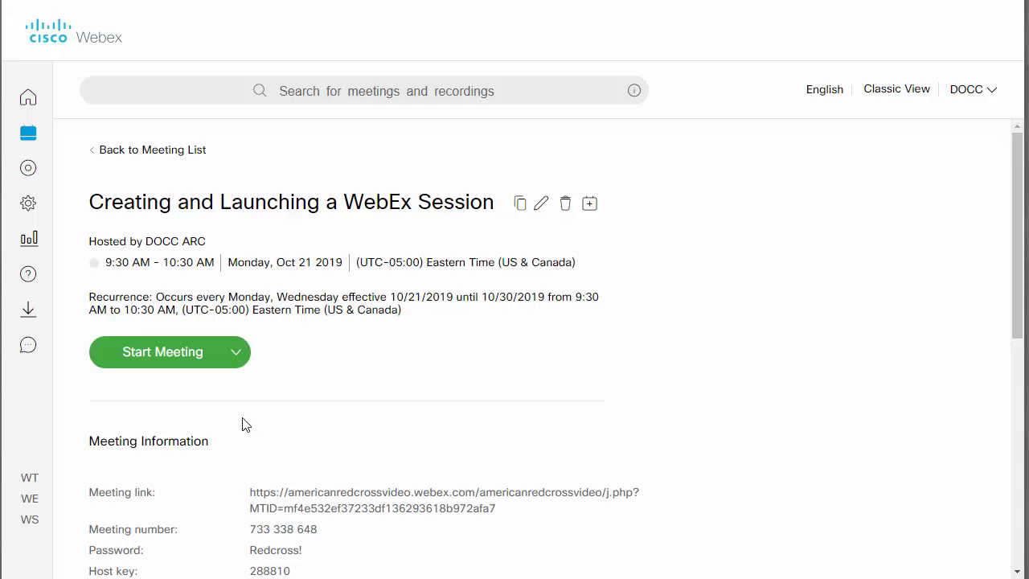
Step: Launch the scheduled meeting in the Webex desktop app and close the Call In panel
left_click(200, 355)
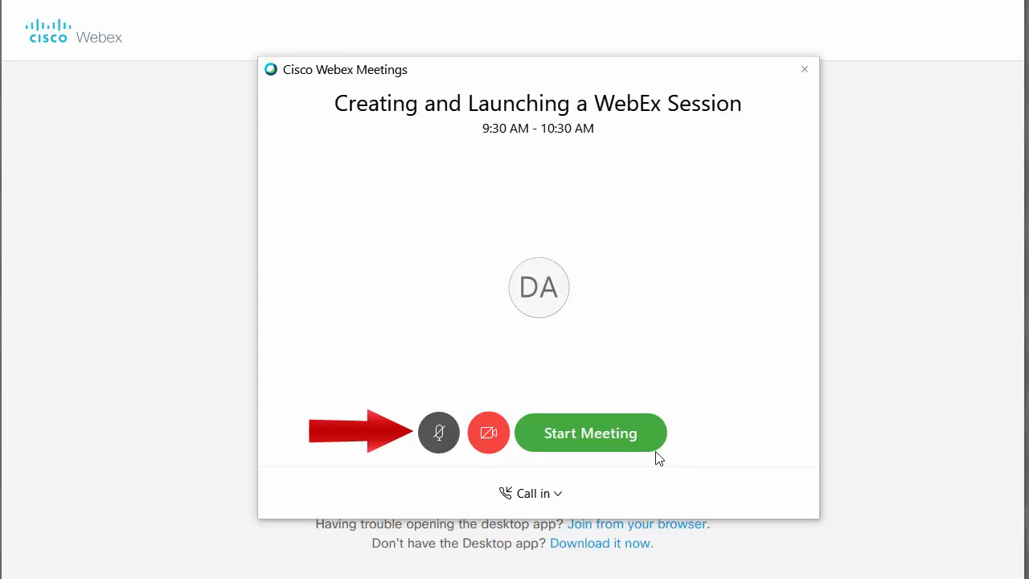
left_click(615, 437)
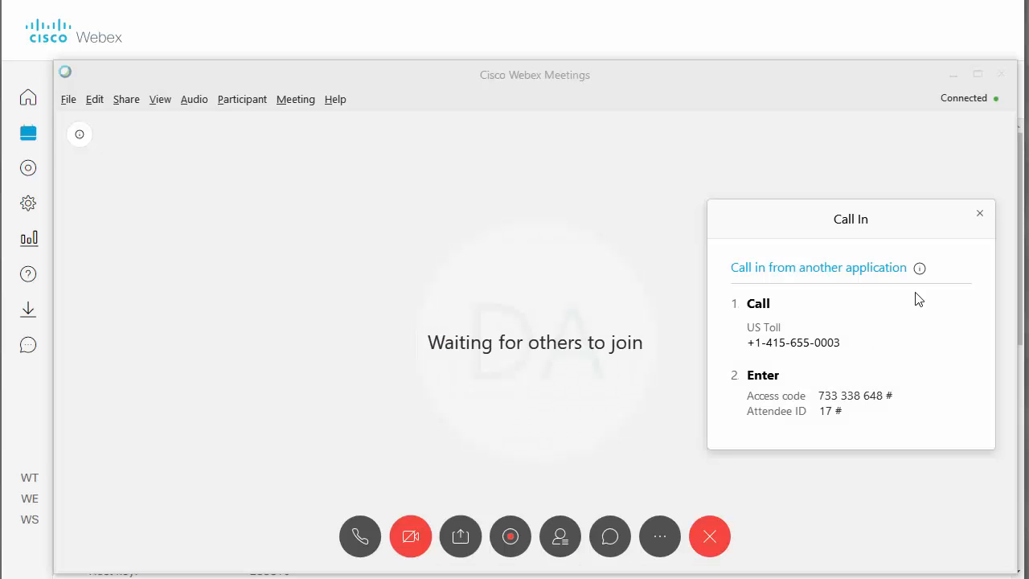
left_click(980, 217)
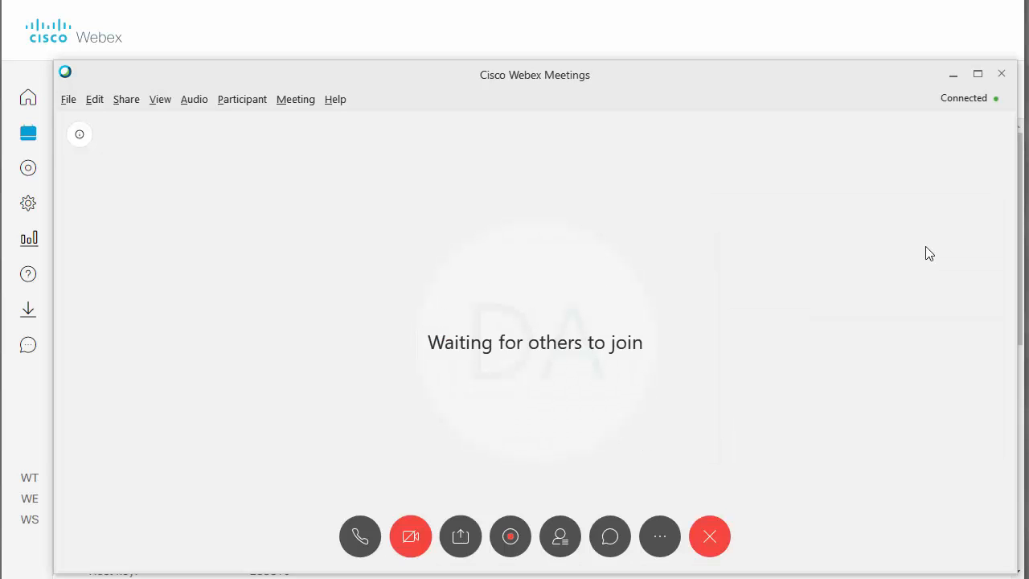